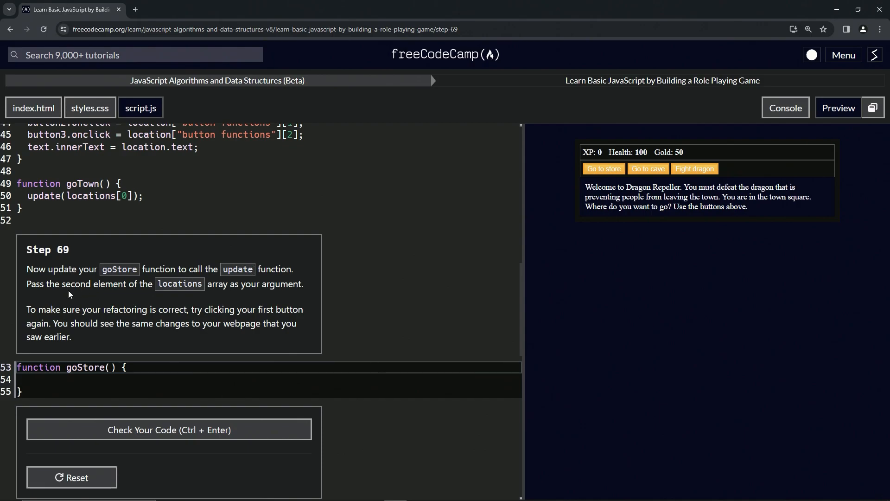
Write update(locations) inside goStore, removing the stray brackets after update
left_click(73, 383)
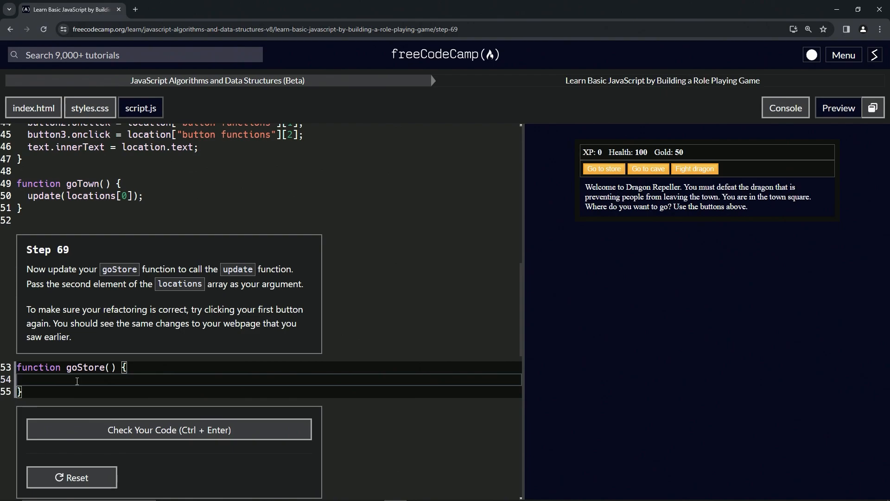
type("update")
type("[")
key("BackSpace")
type("(")
type("locations")
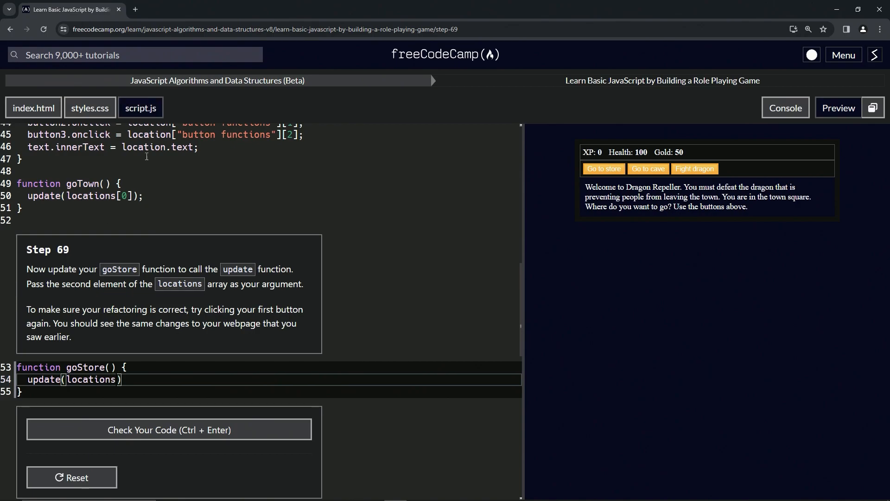
scroll(148, 165, "up", 5)
scroll(122, 176, "up", 5)
double_click(75, 237)
scroll(102, 266, "down", 5)
scroll(102, 266, "down", 5)
scroll(102, 267, "up", 2)
scroll(126, 320, "down", 1)
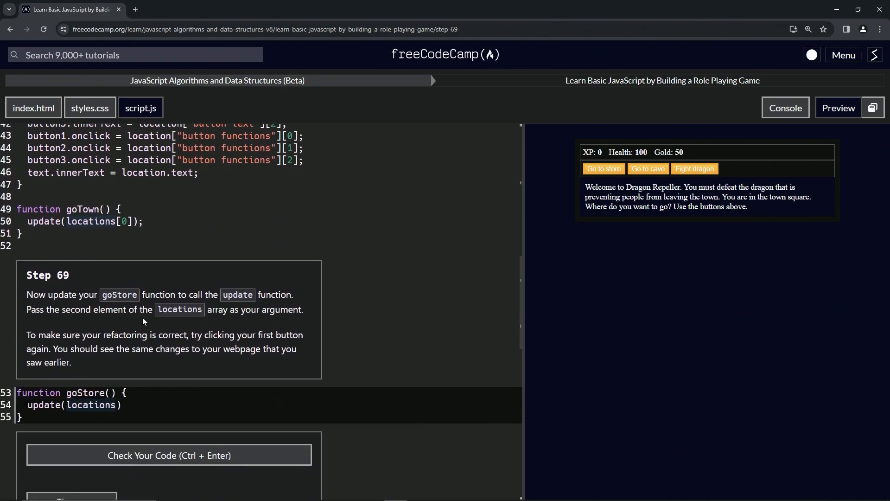
scroll(126, 320, "up", 5)
scroll(108, 230, "up", 5)
scroll(108, 230, "up", 2)
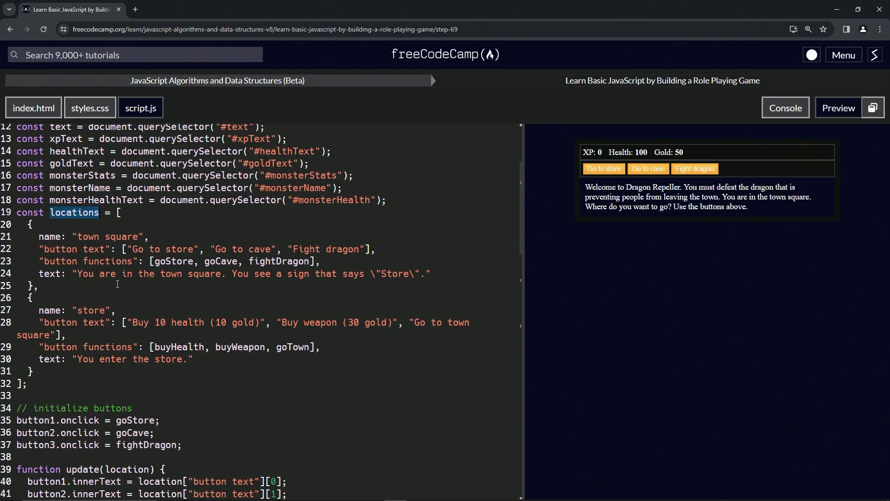
scroll(90, 335, "down", 5)
scroll(90, 334, "down", 5)
scroll(97, 327, "down", 3)
Add the [1] index so goStore calls update(locations[1]), then enter the store in the preview
left_click(117, 354)
type("[1")
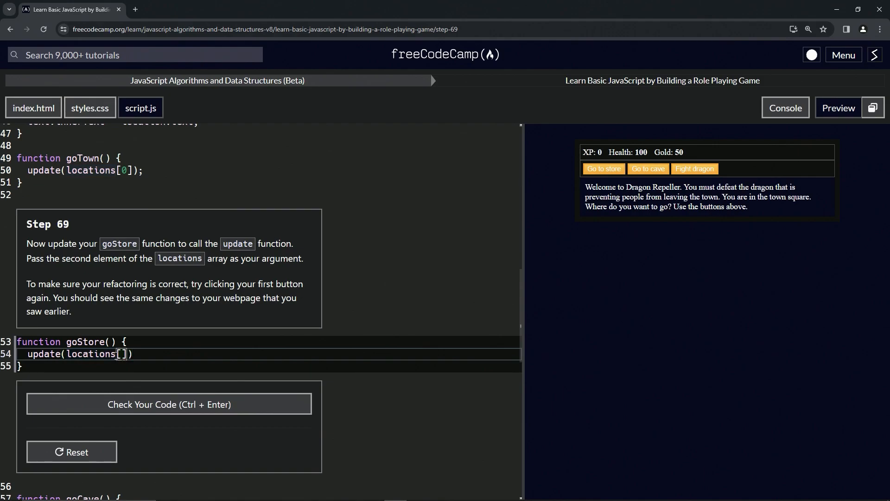
left_click(605, 170)
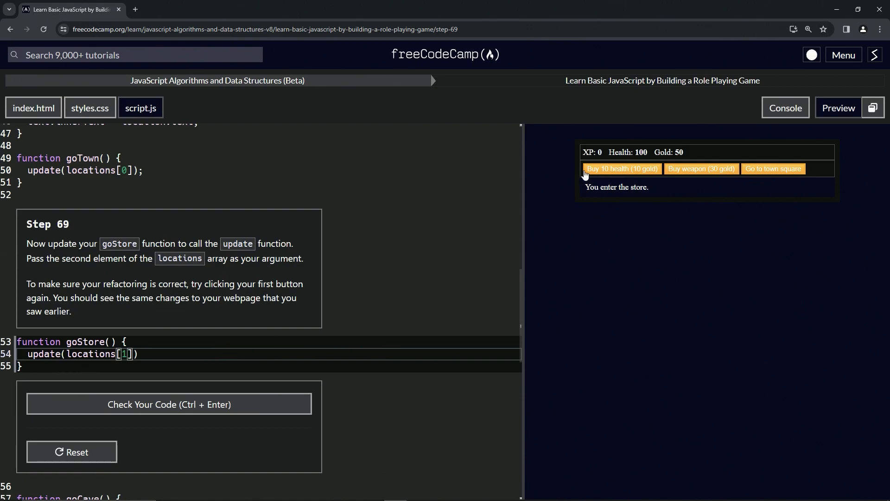
scroll(172, 208, "up", 5)
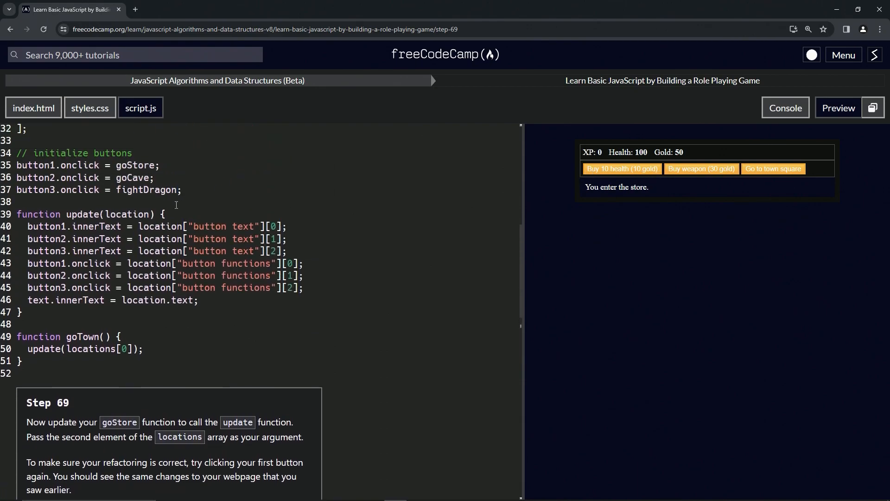
scroll(172, 207, "up", 5)
scroll(166, 265, "down", 5)
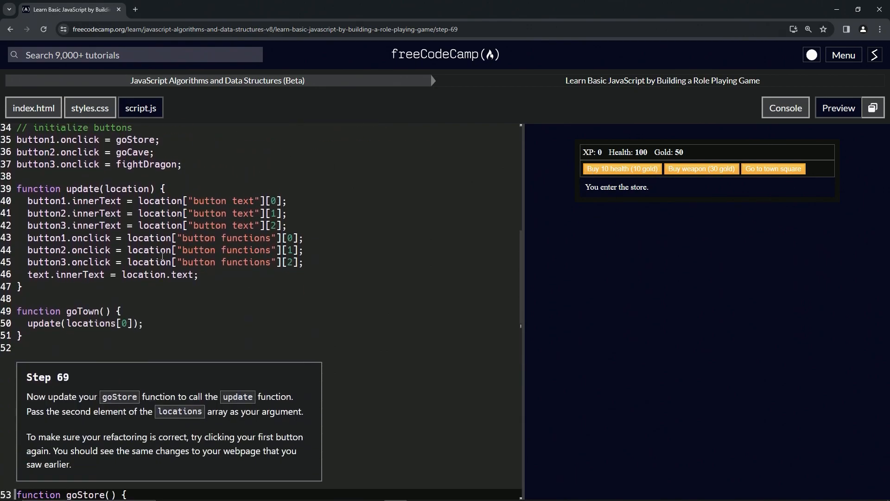
scroll(166, 265, "down", 5)
scroll(161, 287, "down", 2)
Run the Step 69 tests and submit the passing code to reach Step 70
left_click(148, 379)
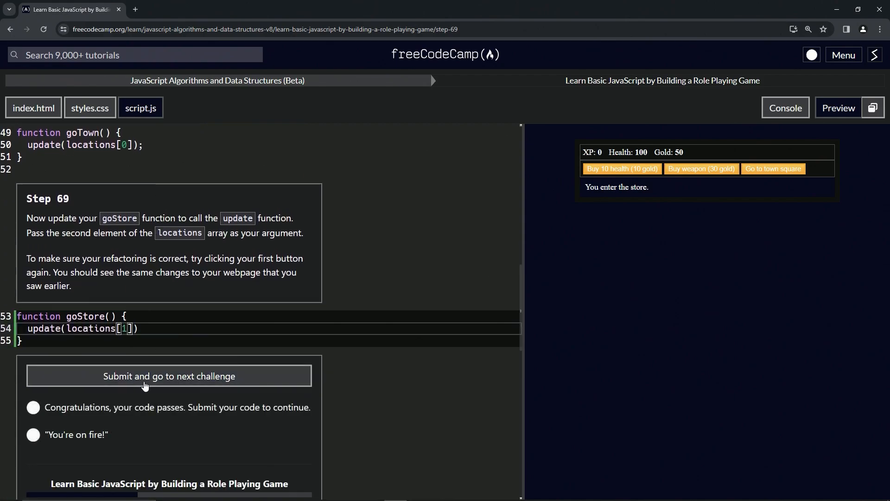
left_click(146, 384)
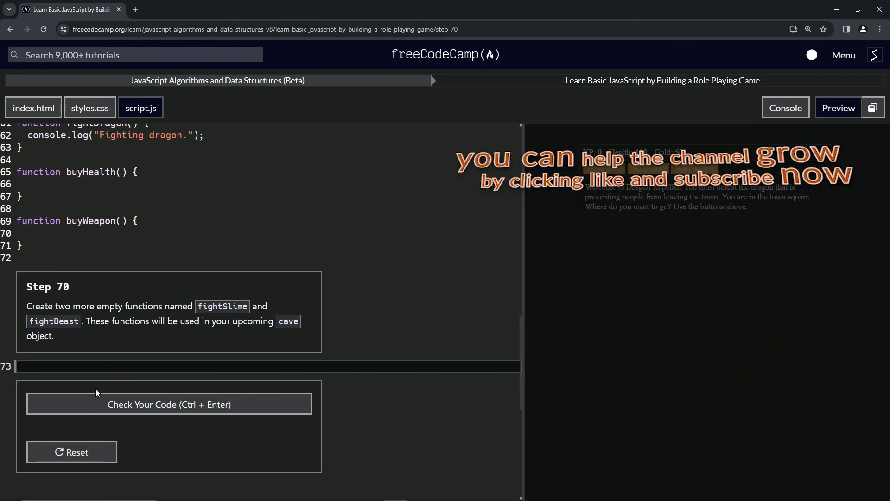